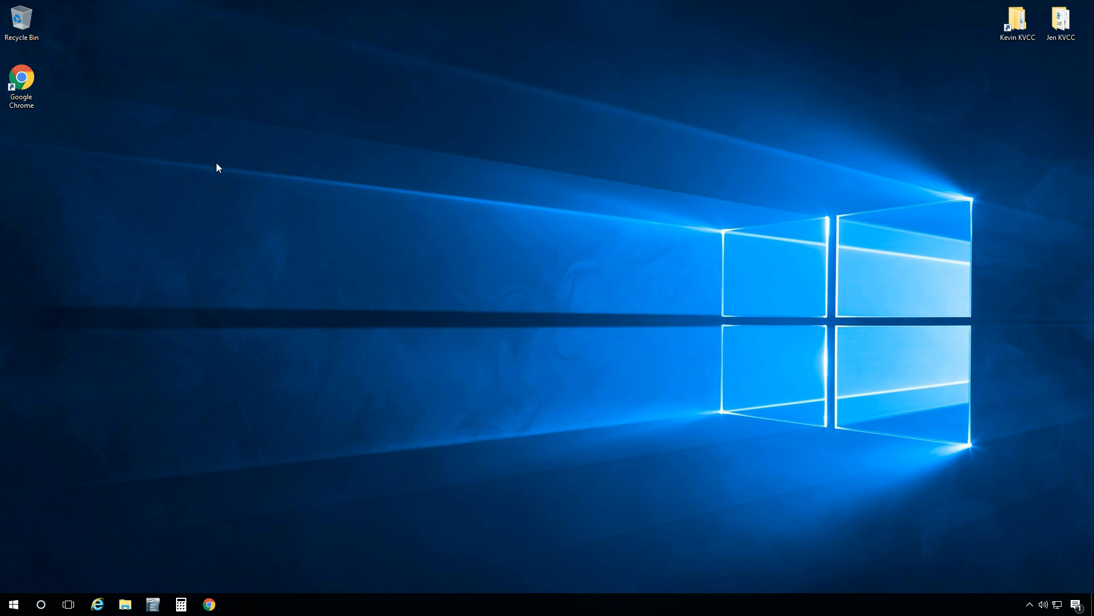
# Launch Chrome, open Installation and Site Keys, and fill both keys from saved suggestions
pyautogui.doubleClick(22, 80)
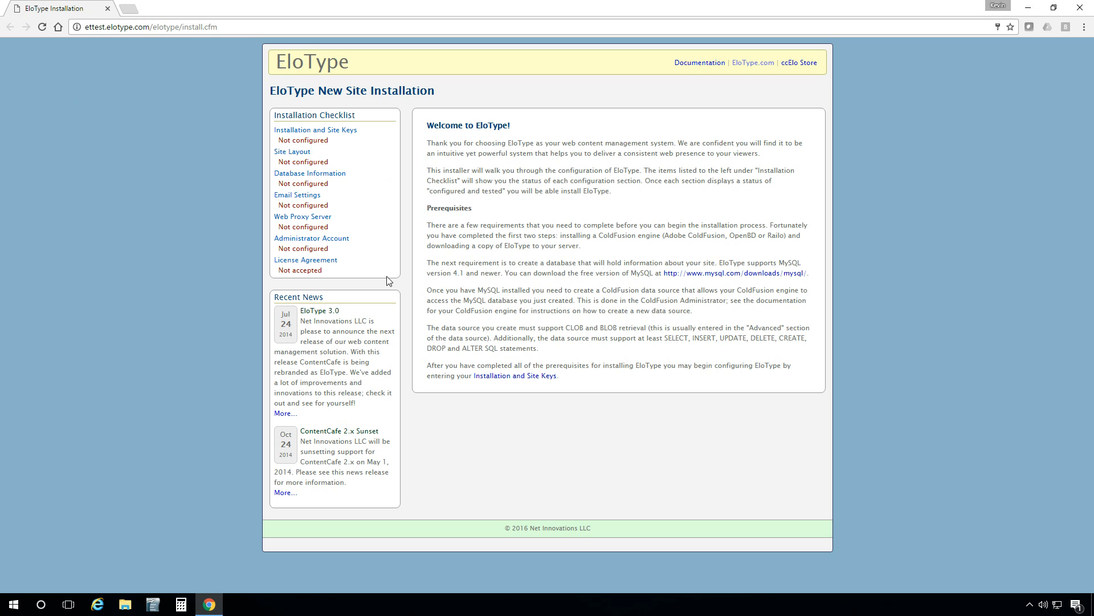
pyautogui.click(350, 136)
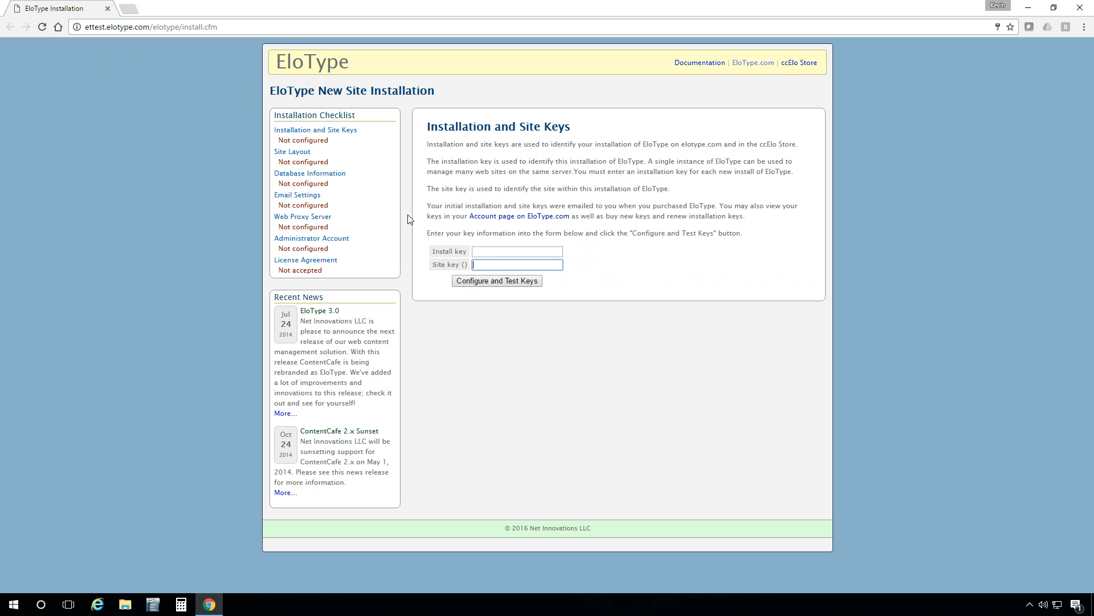
pyautogui.click(484, 251)
pyautogui.write('ETTEST2016')
pyautogui.click(486, 264)
pyautogui.write('ETTEST2016')
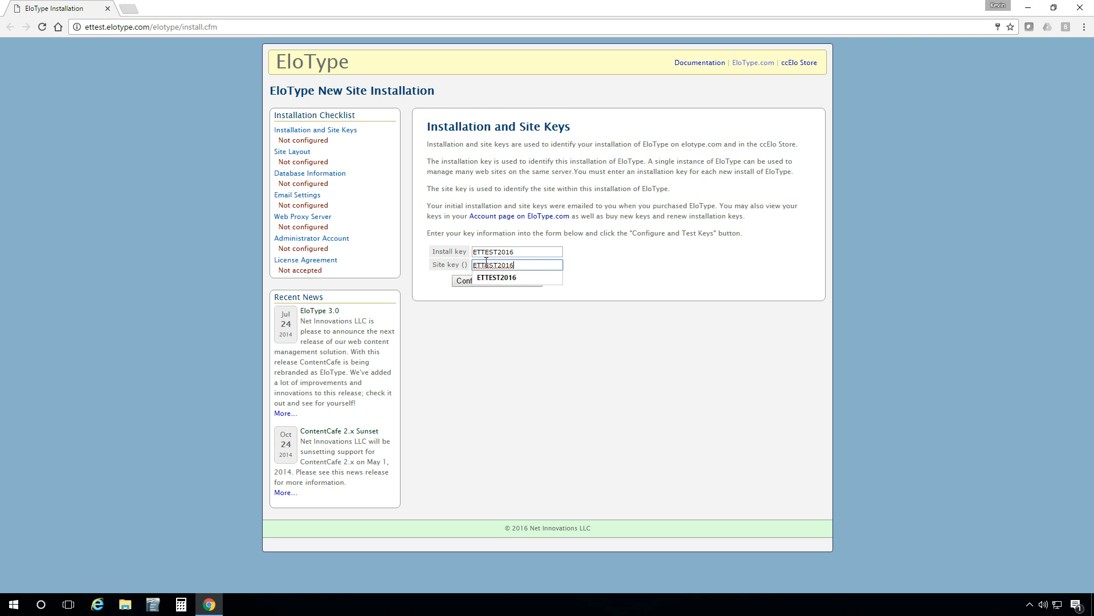
pyautogui.click(606, 264)
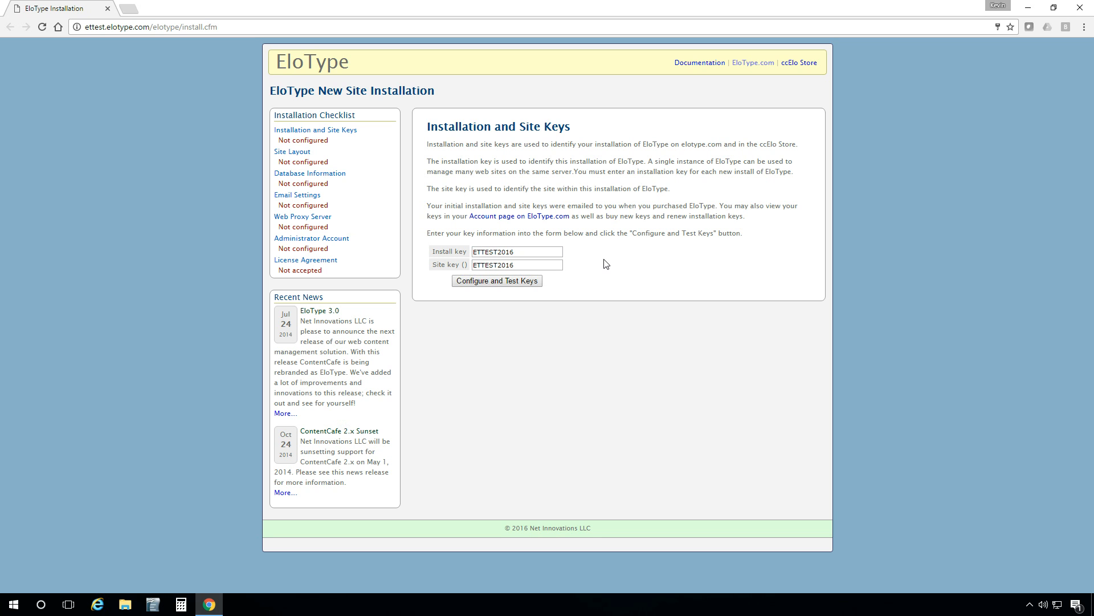
# Verify the keys, then enter site name ETTest, title prefix ET, and generate a random string
pyautogui.click(528, 286)
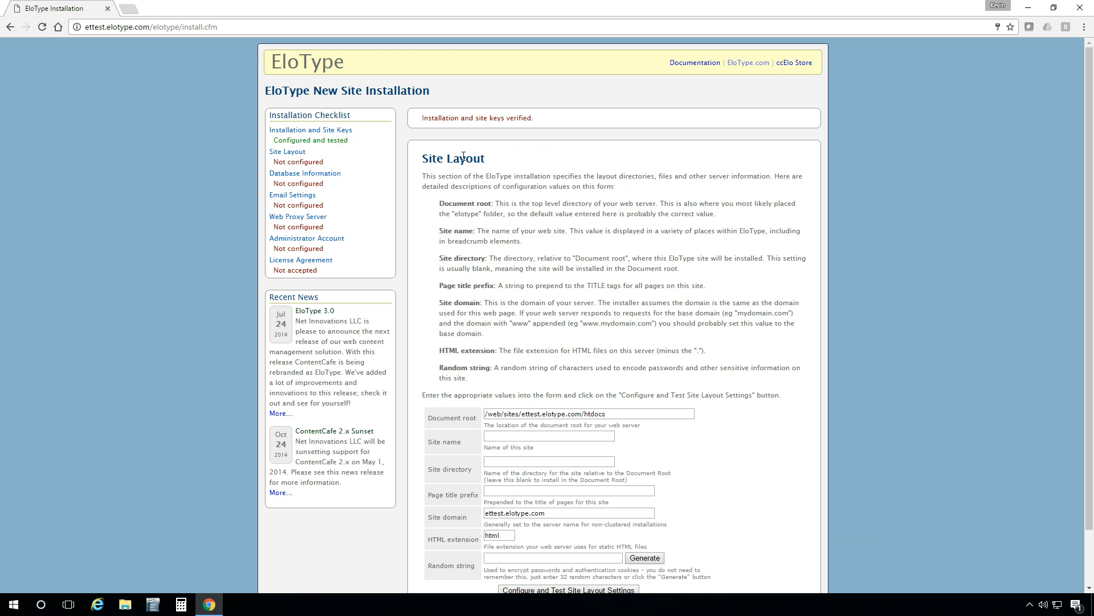
pyautogui.scroll(-2, 467, 231)
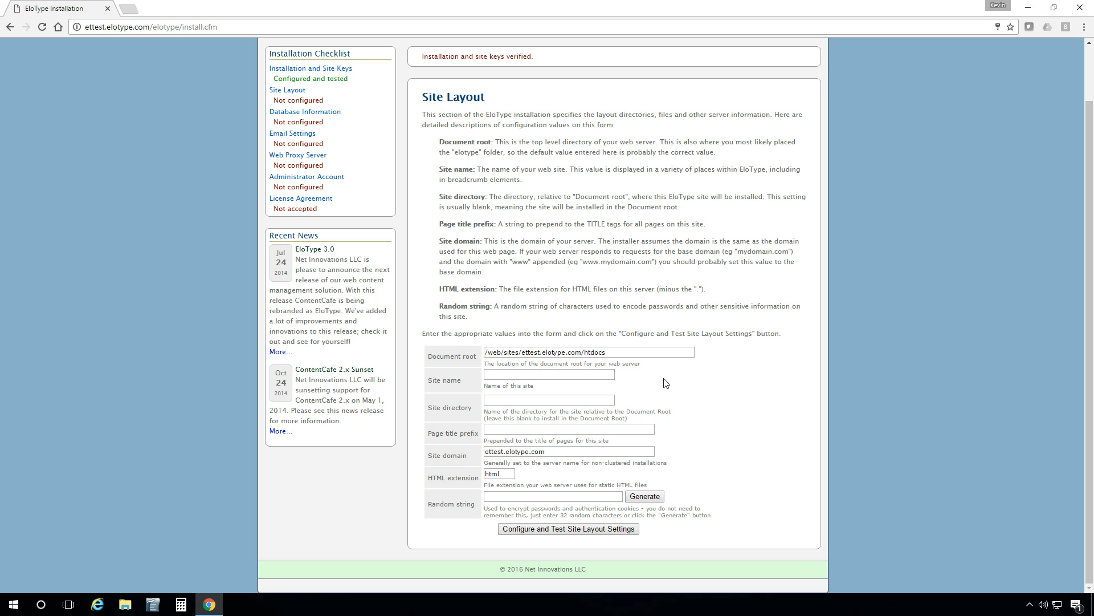
pyautogui.click(589, 377)
pyautogui.write('ETTest')
pyautogui.click(509, 429)
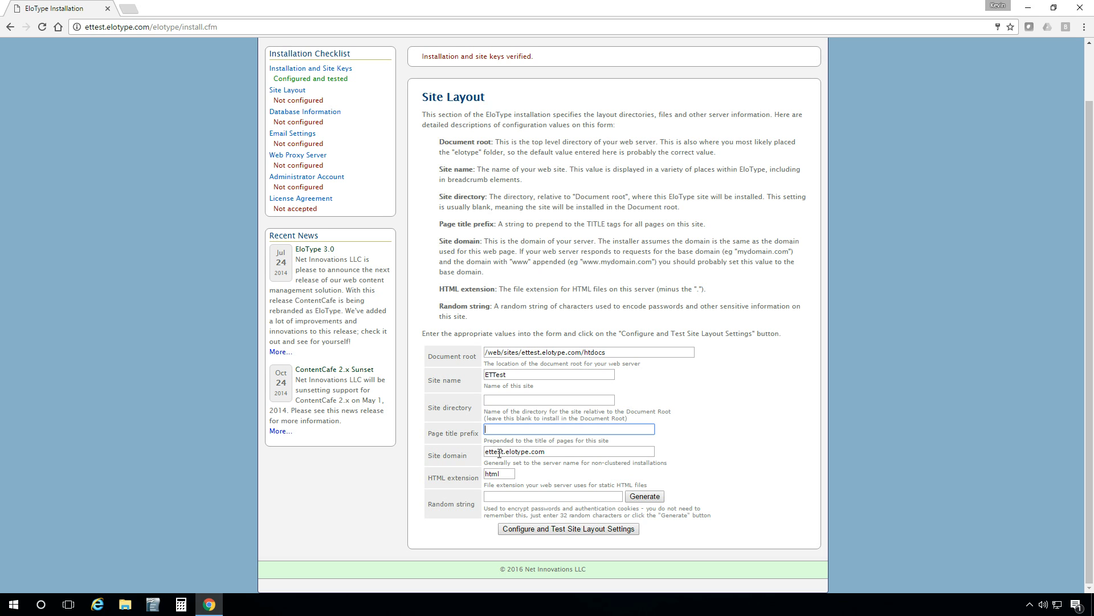
pyautogui.write('ET')
pyautogui.click(657, 498)
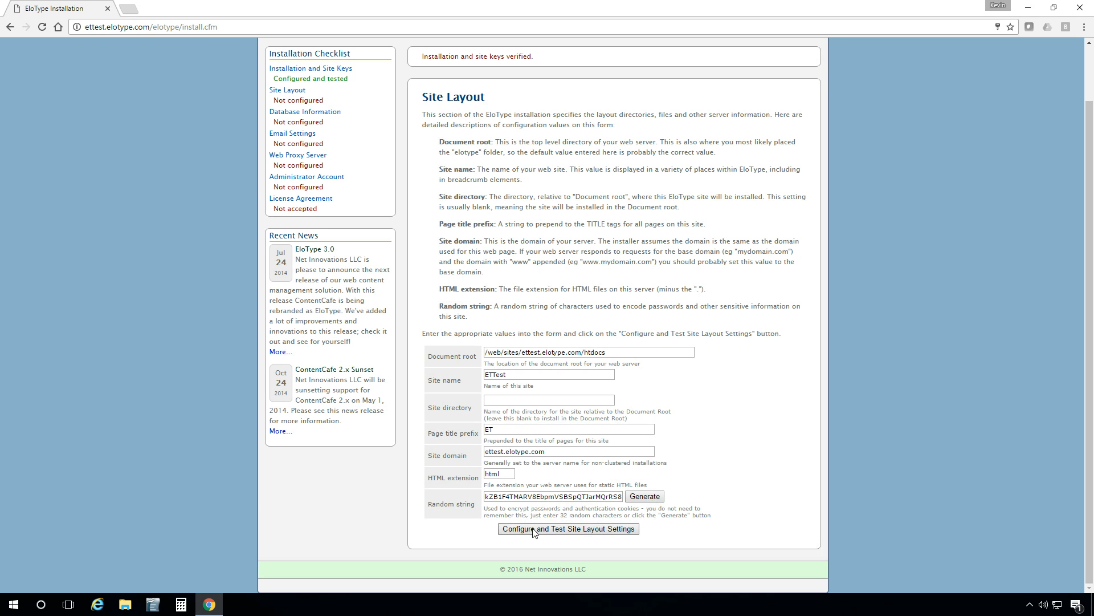
# Save the site layout, then autofill the database data source, username and password and test them
pyautogui.click(572, 529)
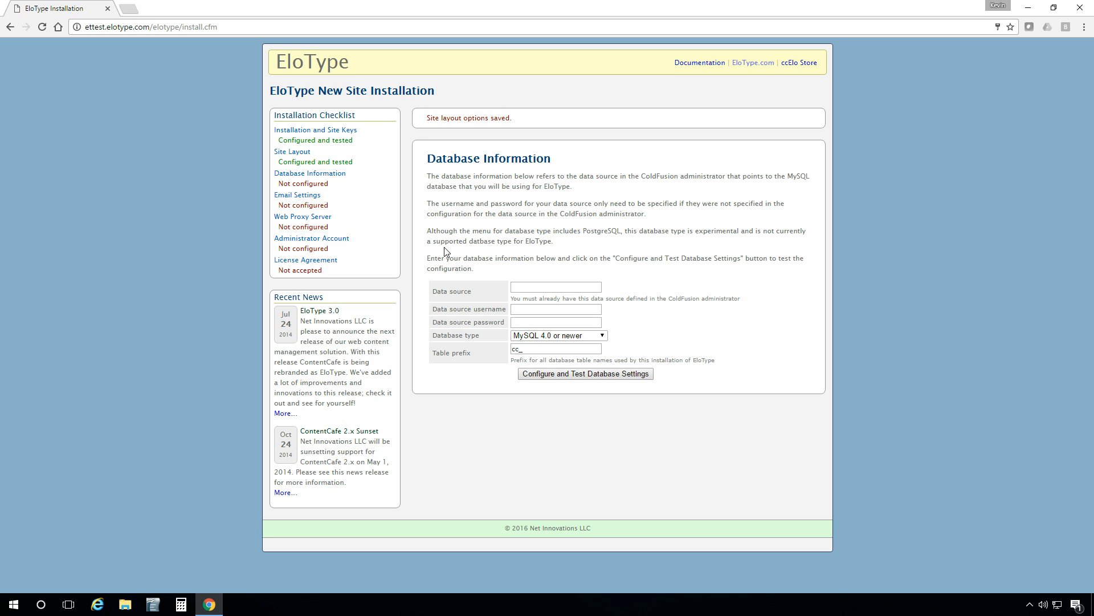
pyautogui.click(527, 288)
pyautogui.click(528, 288)
pyautogui.click(530, 298)
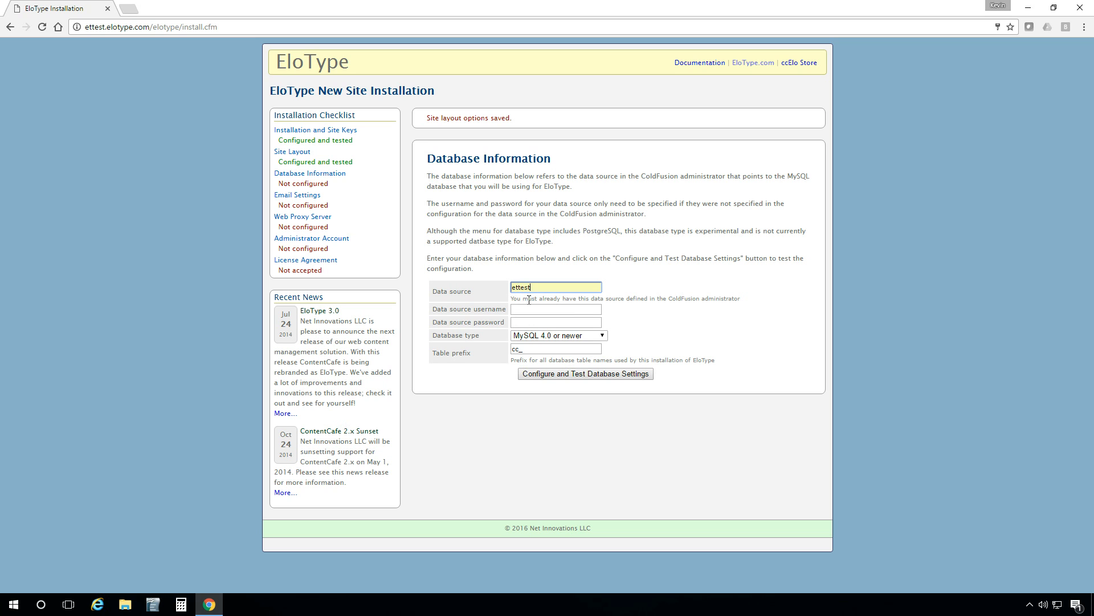
pyautogui.click(528, 309)
pyautogui.click(523, 325)
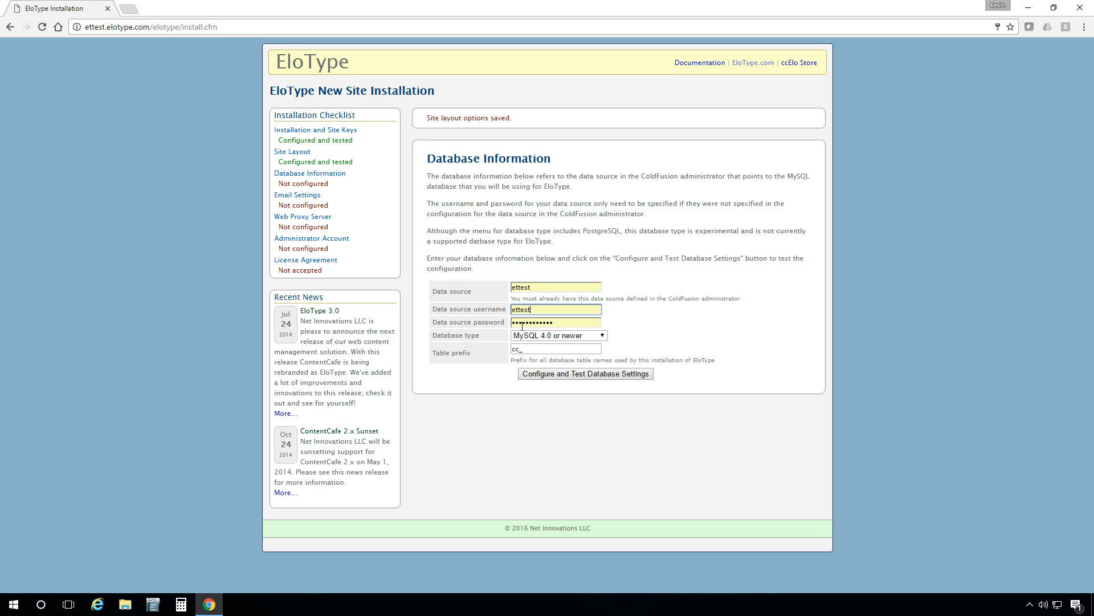
pyautogui.click(595, 378)
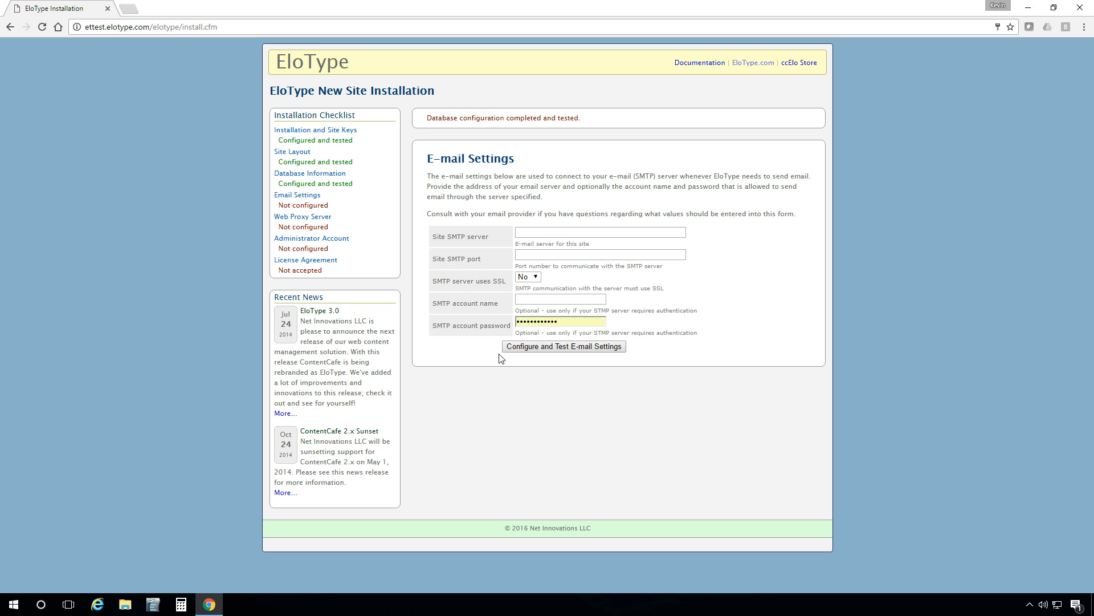
# Save the e-mail settings, then save the web proxy settings with all fields blank
pyautogui.click(540, 347)
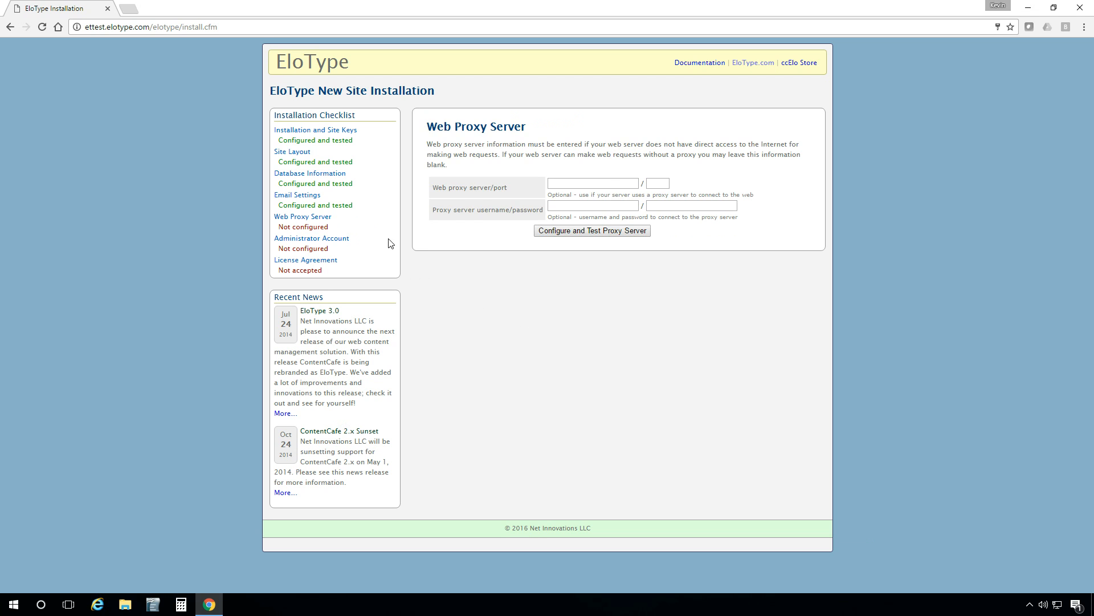
pyautogui.click(546, 233)
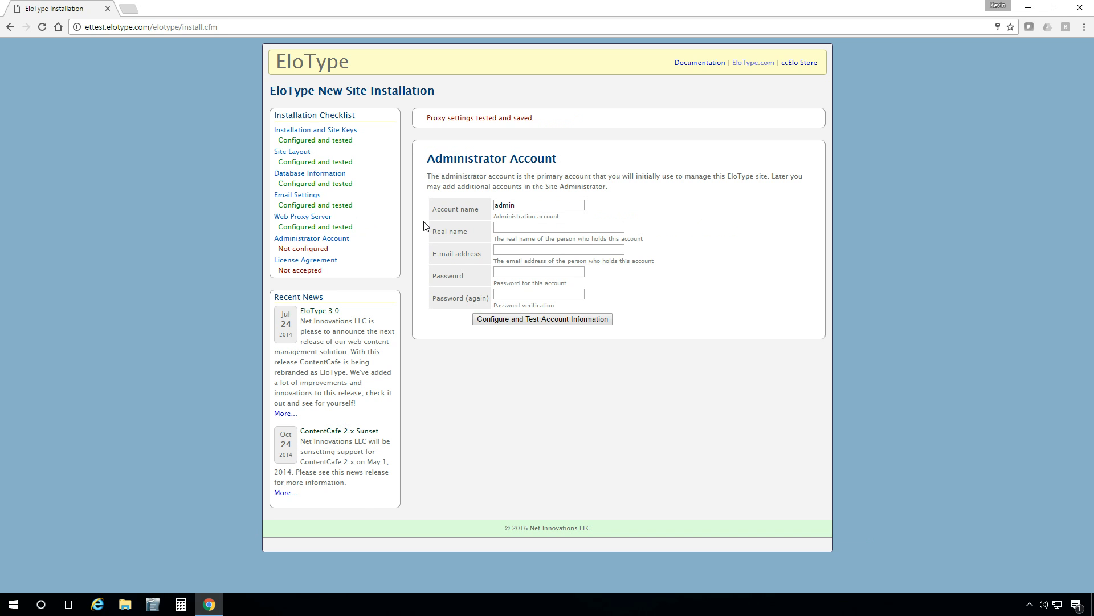
# Enter the administrator's real name, e-mail address and password twice, then verify the account
pyautogui.click(510, 197)
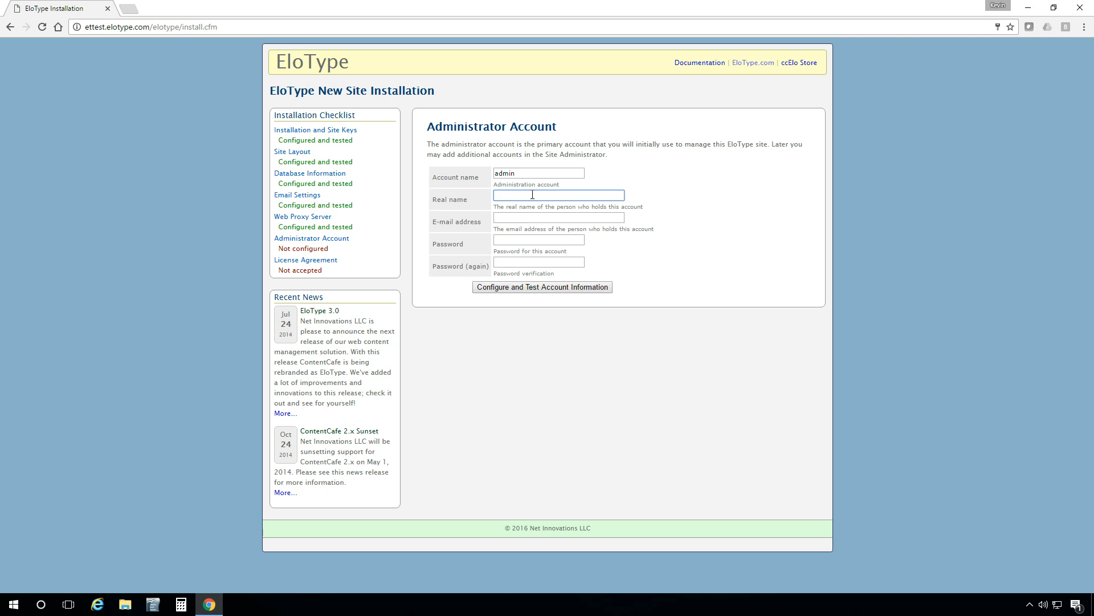
pyautogui.write('John Doe')
pyautogui.click(519, 218)
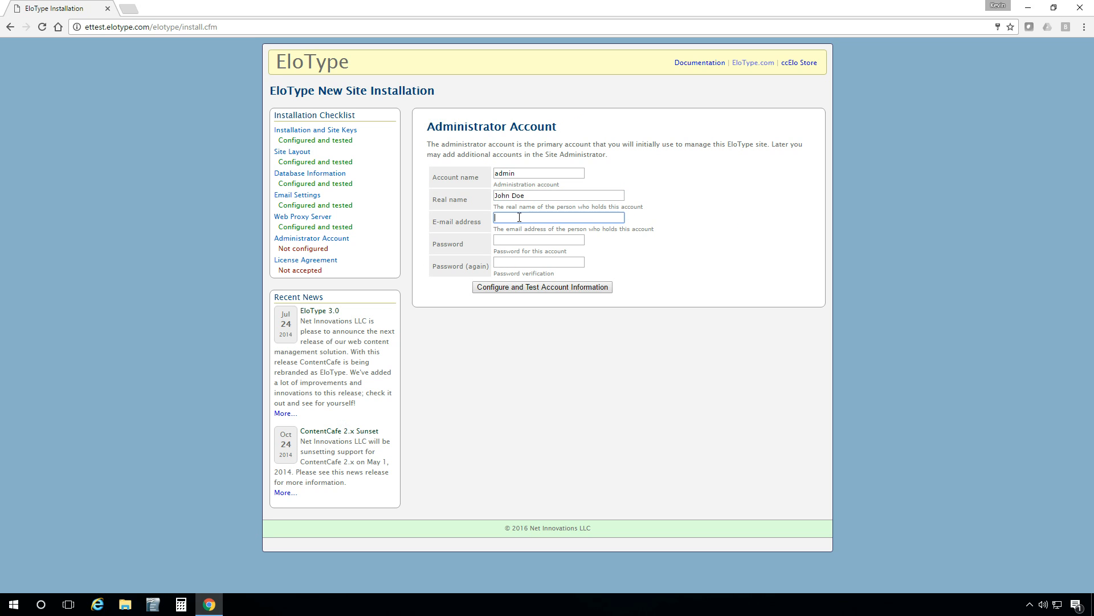
pyautogui.click(519, 243)
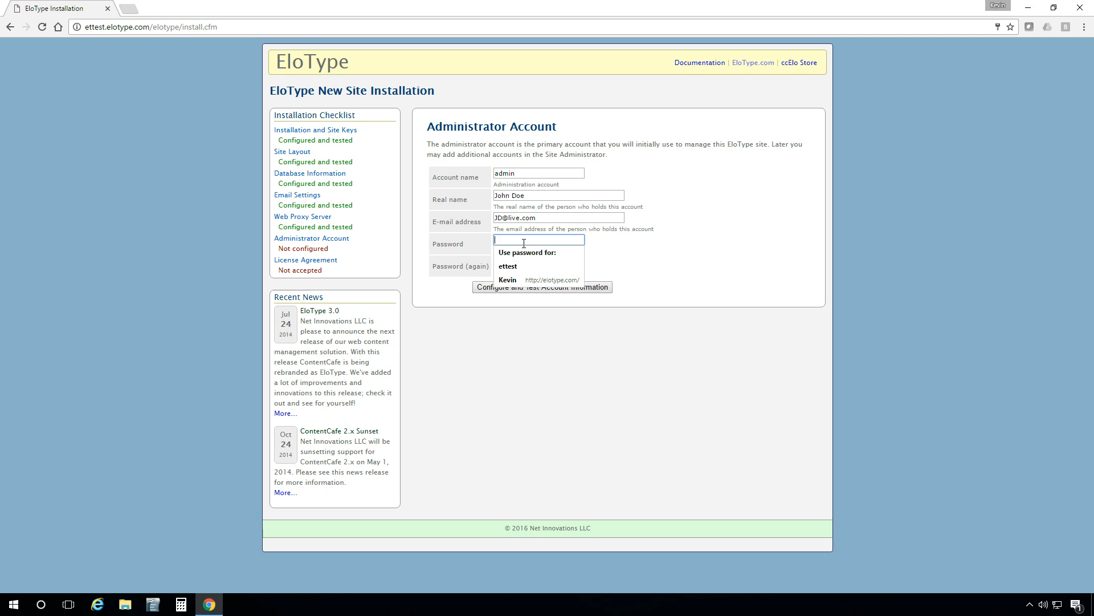
pyautogui.write('•••••••••')
pyautogui.press('Tab')
pyautogui.write('•••••••')
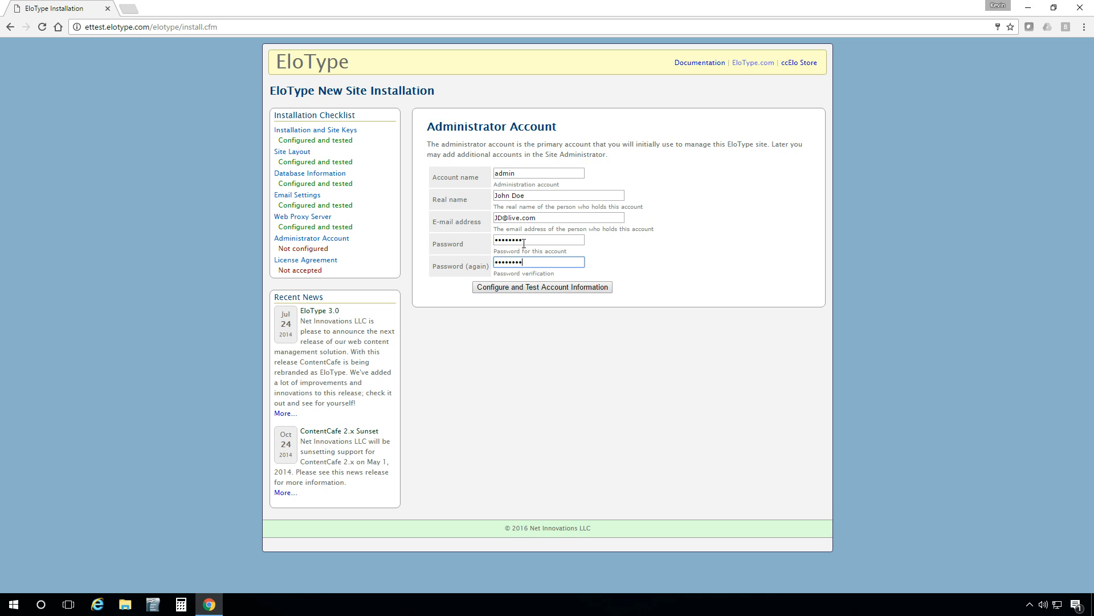
pyautogui.click(533, 289)
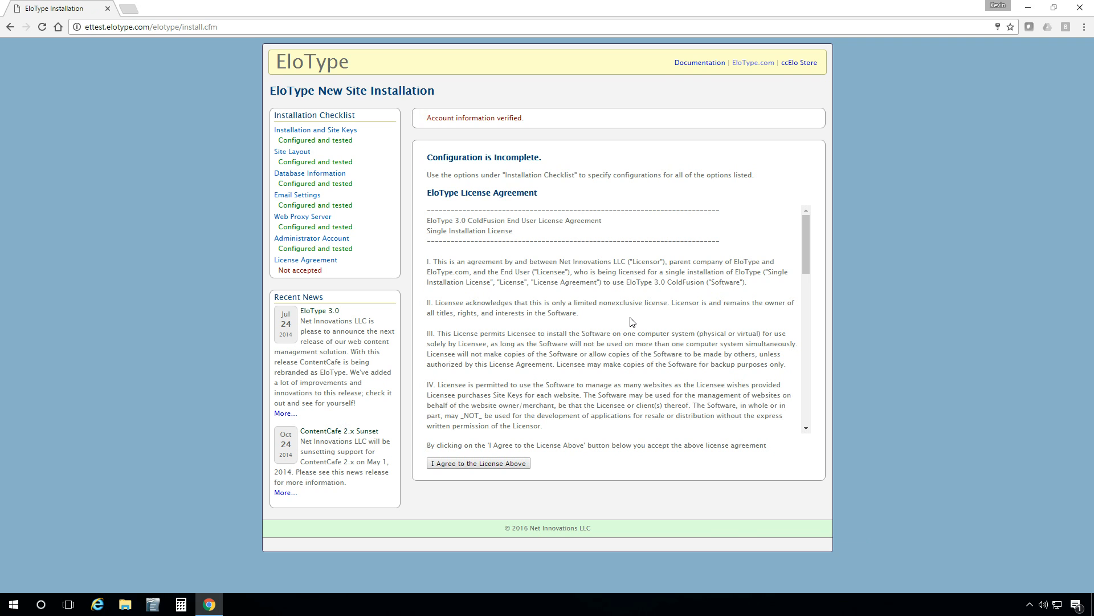
# Accept the license agreement and set up the new site
pyautogui.click(508, 466)
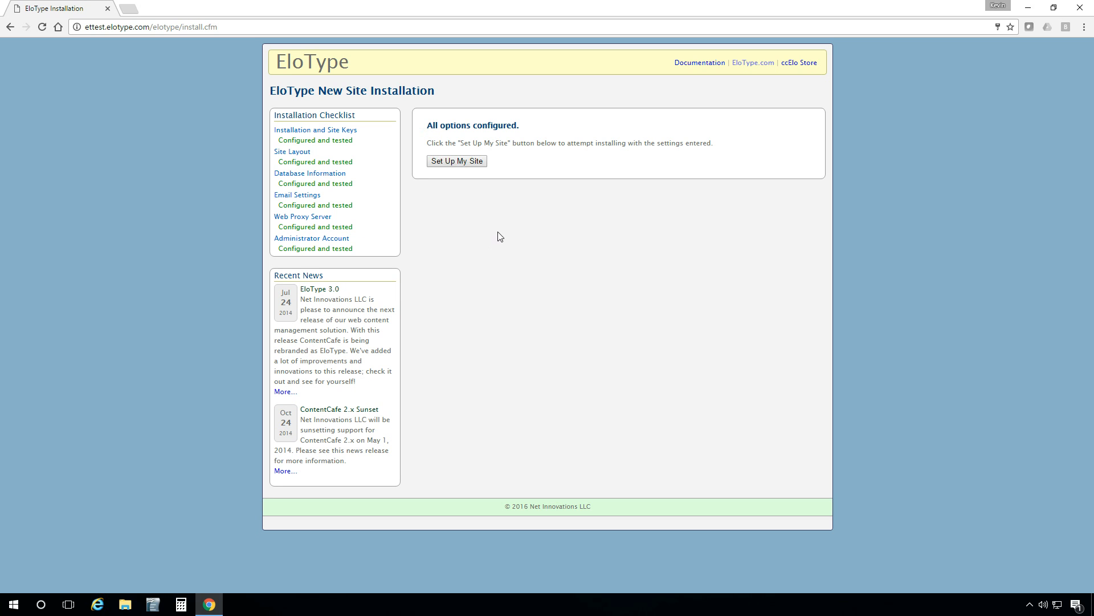
pyautogui.click(476, 163)
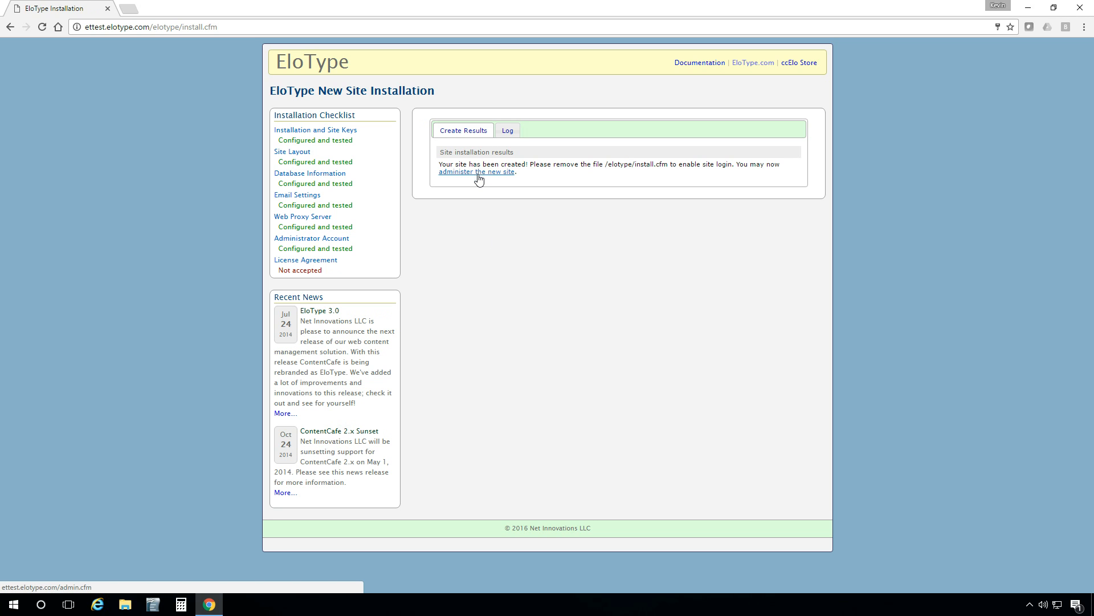
# Go to the new site's administration login page, glance at the FileZilla tab, and return
pyautogui.click(478, 174)
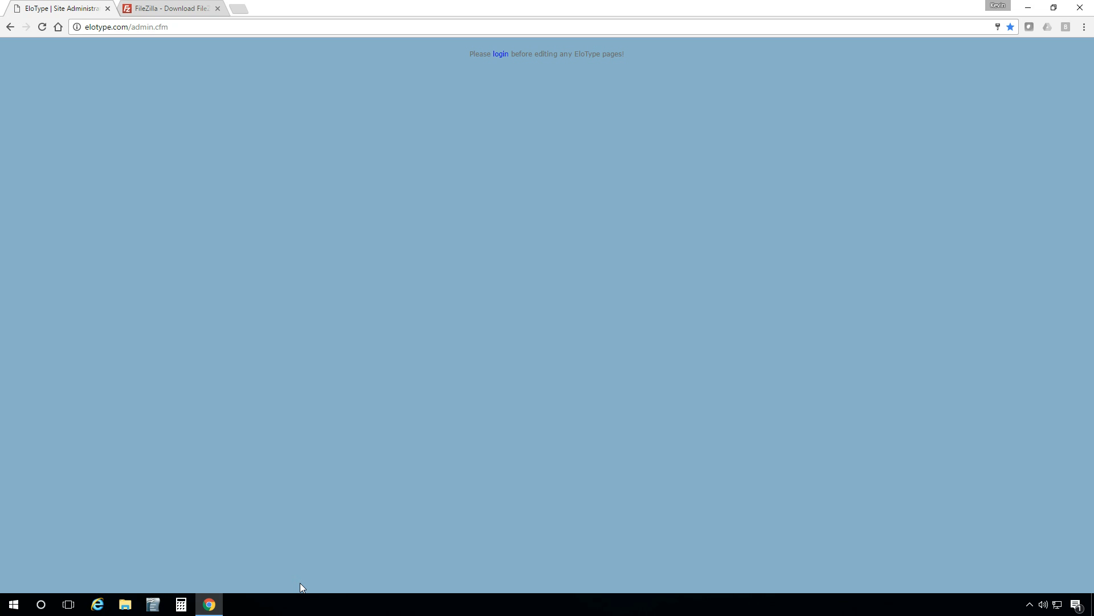
pyautogui.click(161, 8)
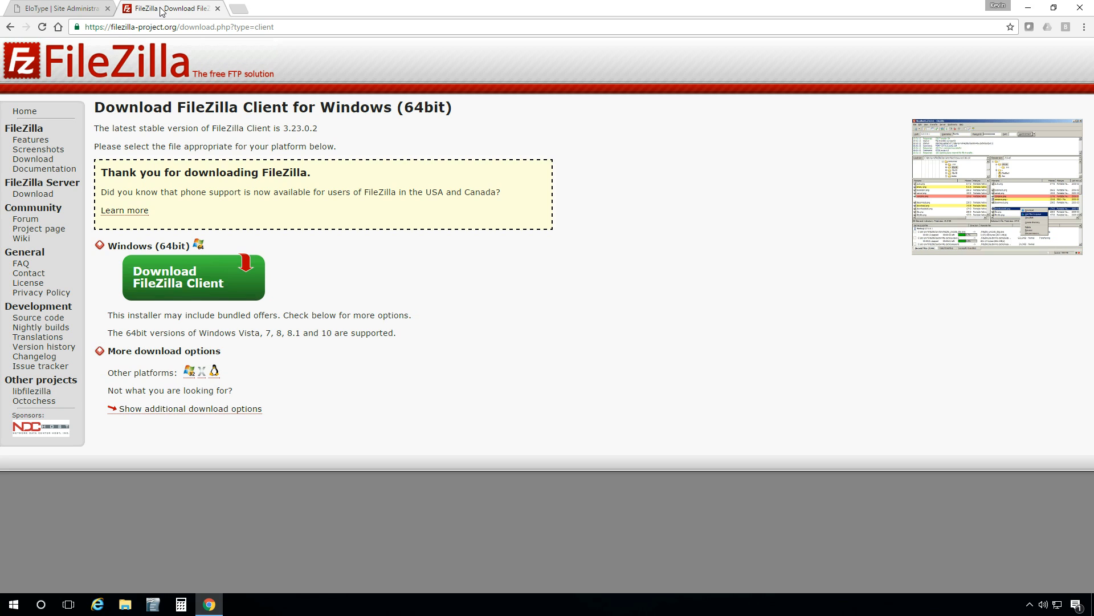
pyautogui.click(74, 9)
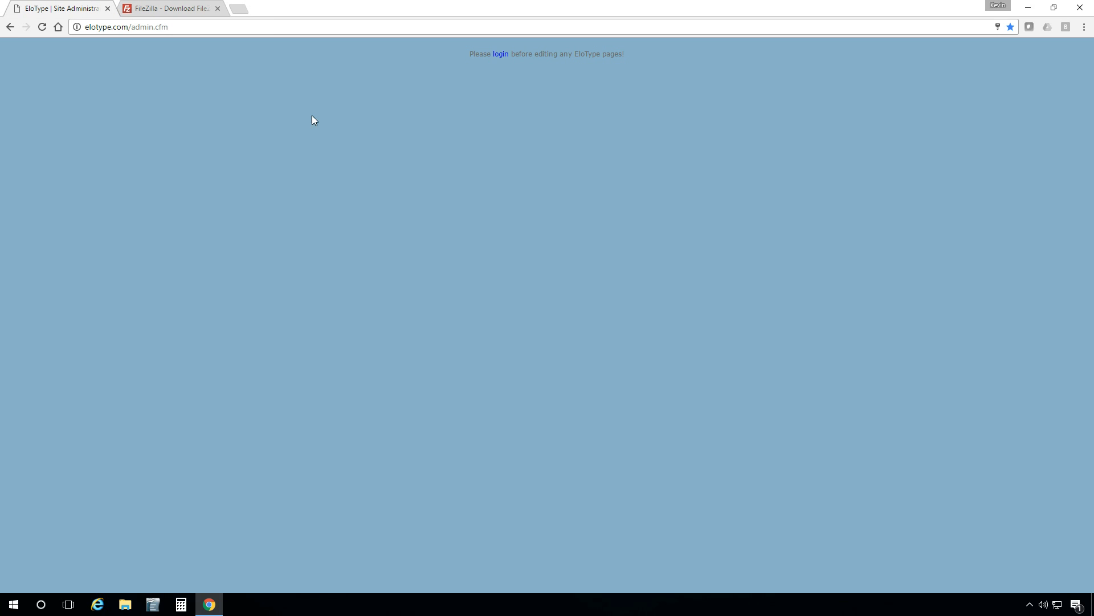